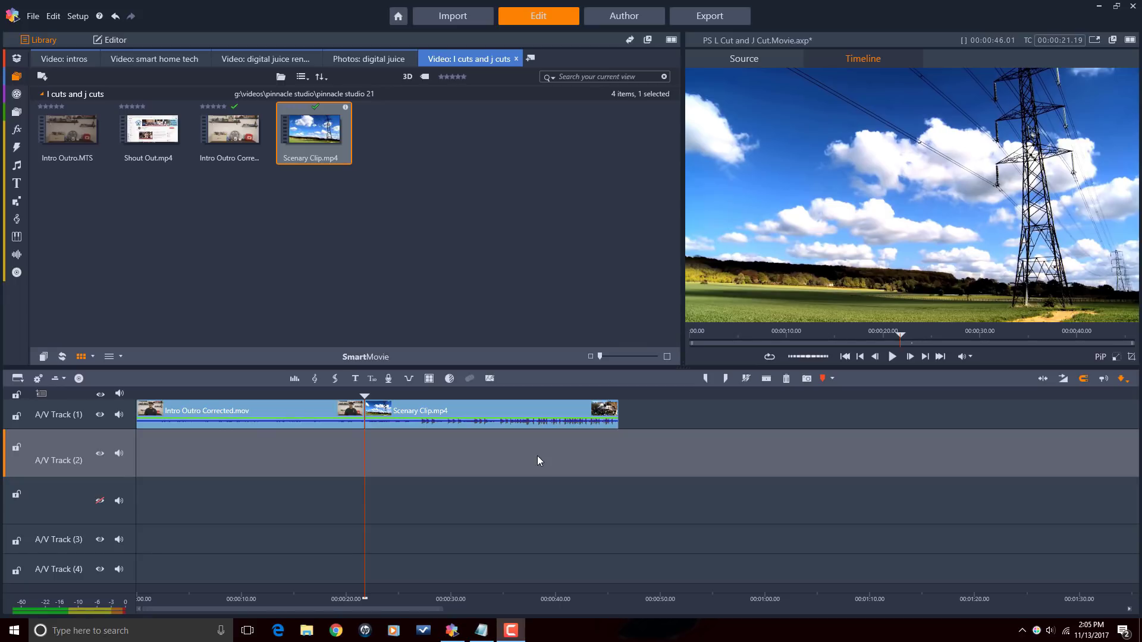
- Preview the presenter and scenery footage around 9, 24 and 40 seconds, and the kayakers shot
{"action": "left_click", "coordinate": [233, 393]}
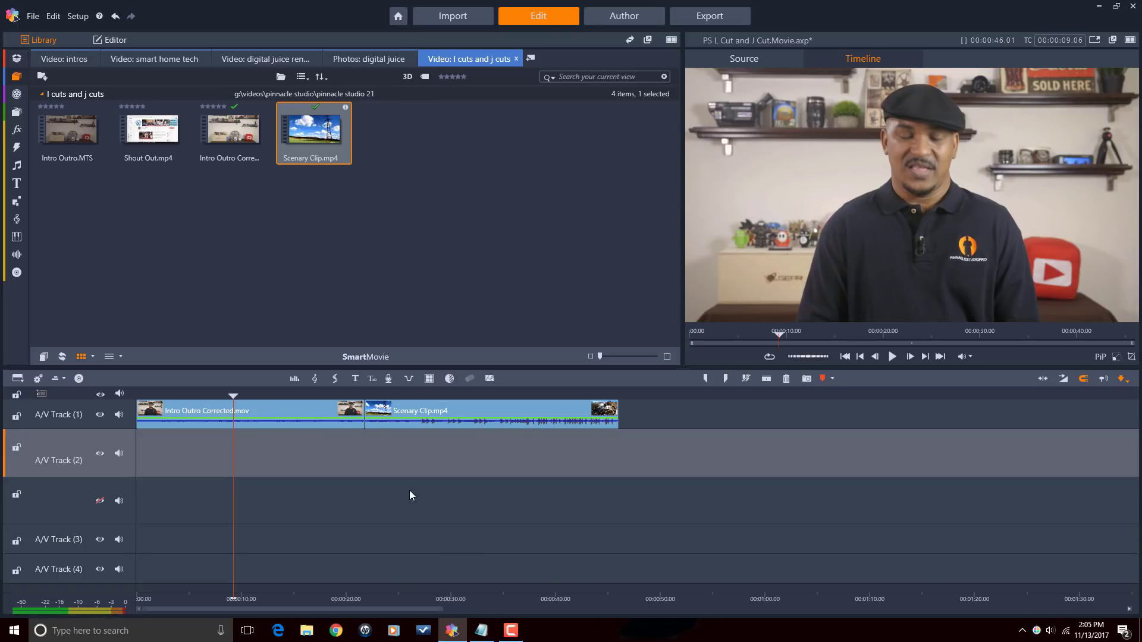
{"action": "left_click", "coordinate": [491, 396]}
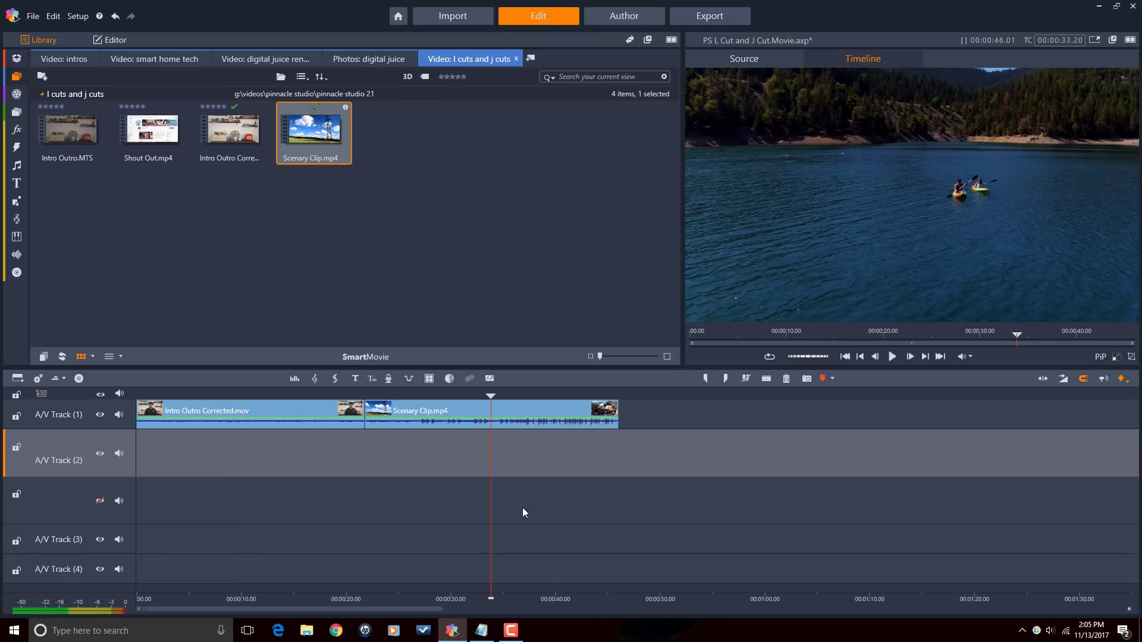
{"action": "left_click", "coordinate": [388, 397]}
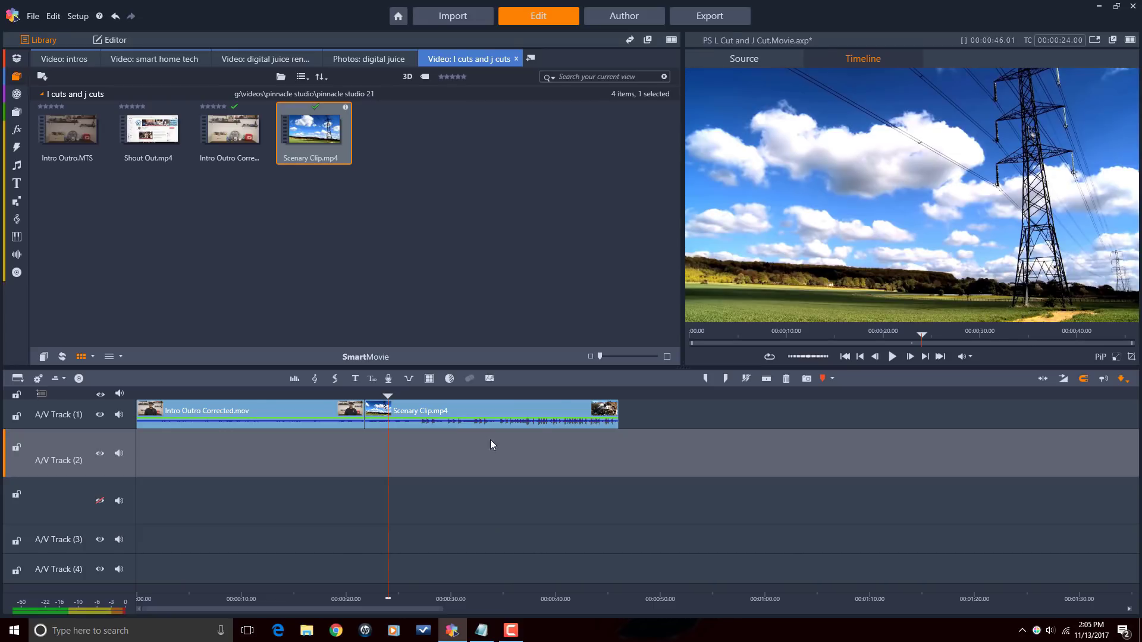
{"action": "left_click", "coordinate": [559, 394]}
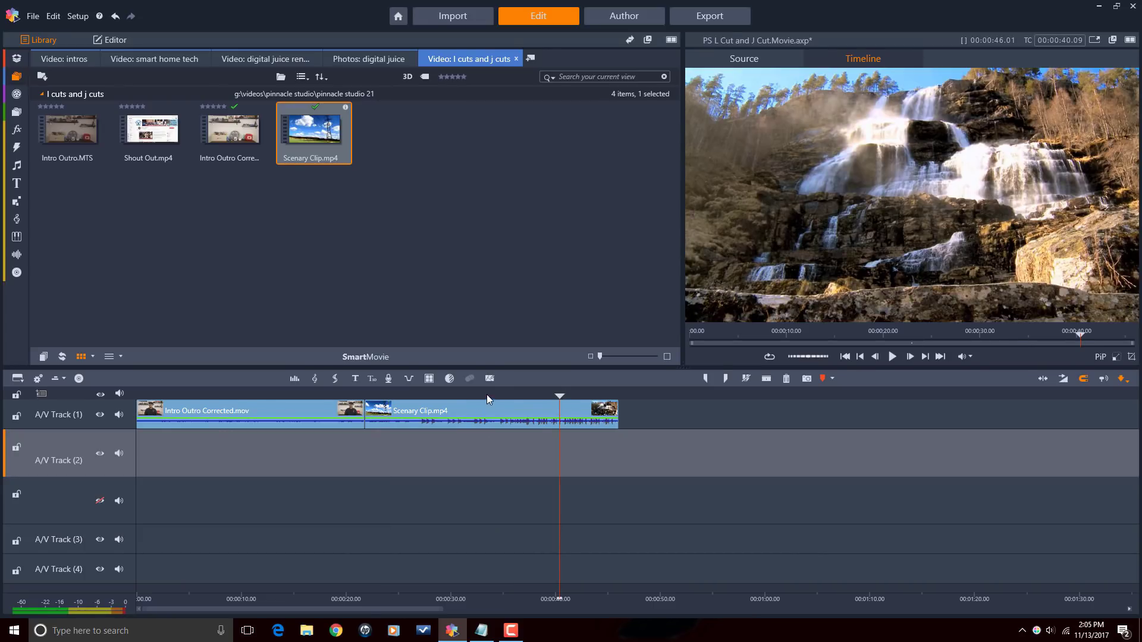
{"action": "left_click", "coordinate": [486, 394]}
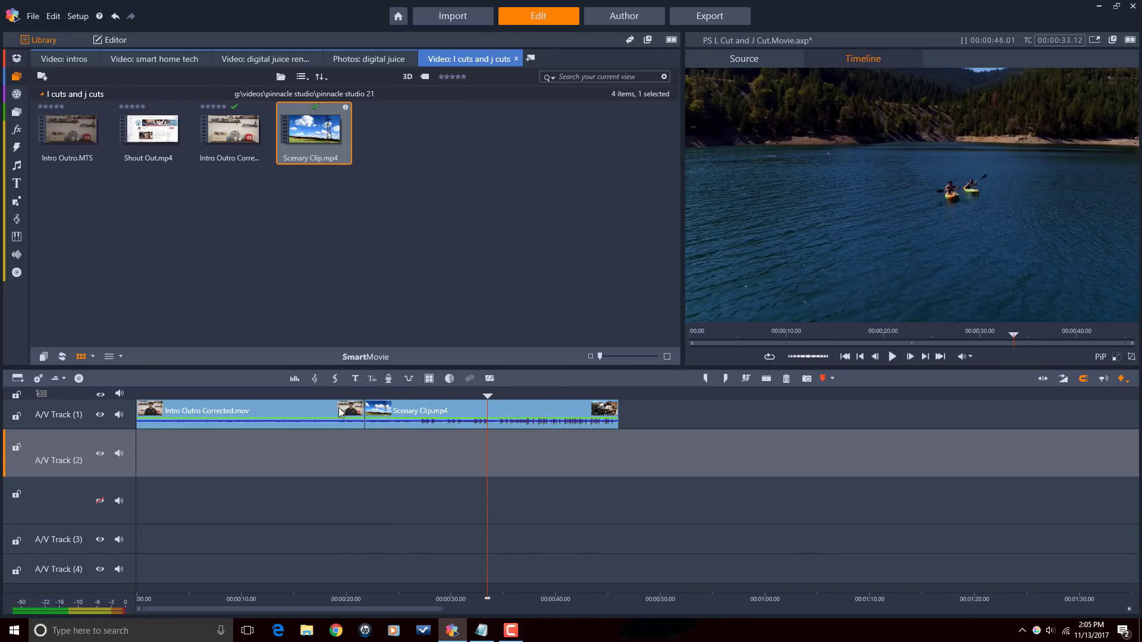
{"action": "left_click", "coordinate": [418, 408]}
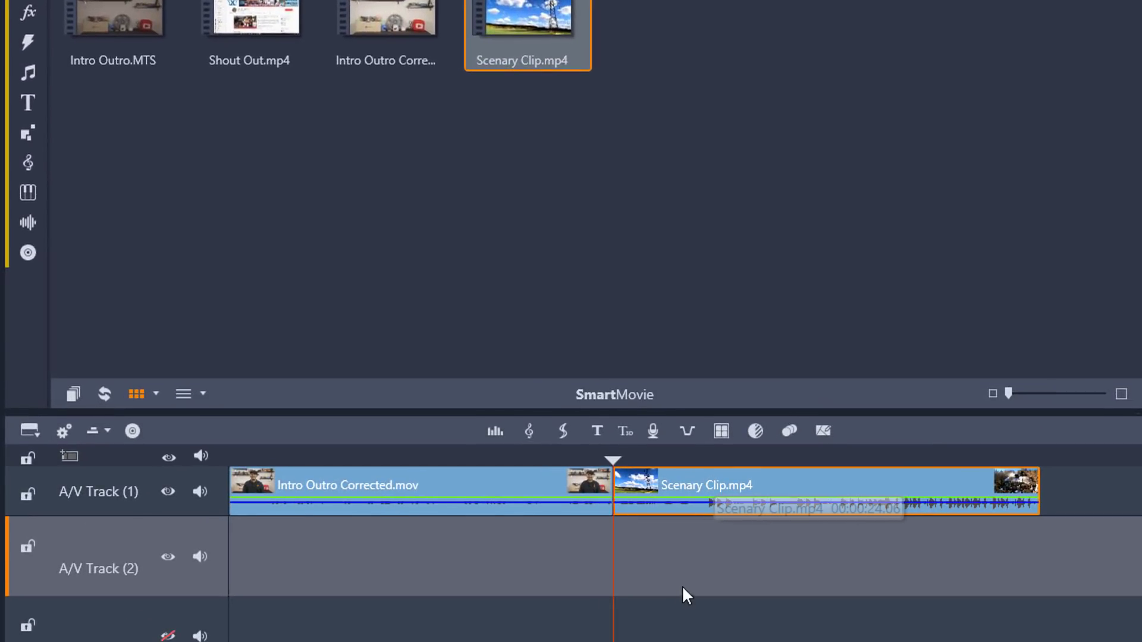
{"action": "left_click", "coordinate": [678, 567]}
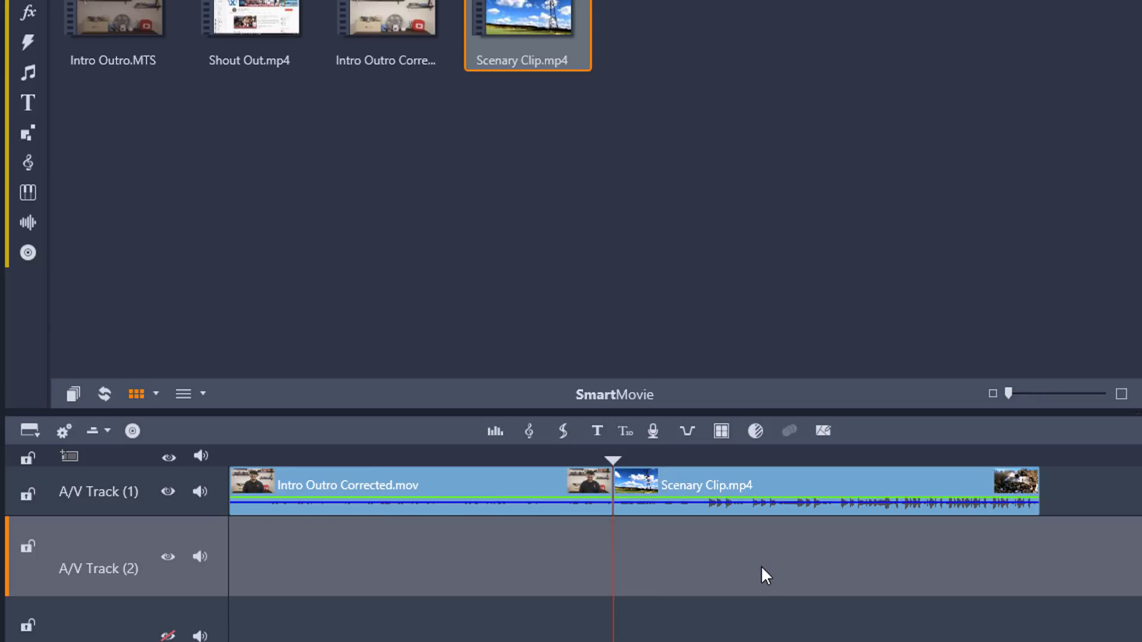
- Marquee-select both clips on A/V Track 1 and open their context menu
{"action": "left_click_drag", "start_coordinate": [760, 560], "coordinate": [446, 469]}
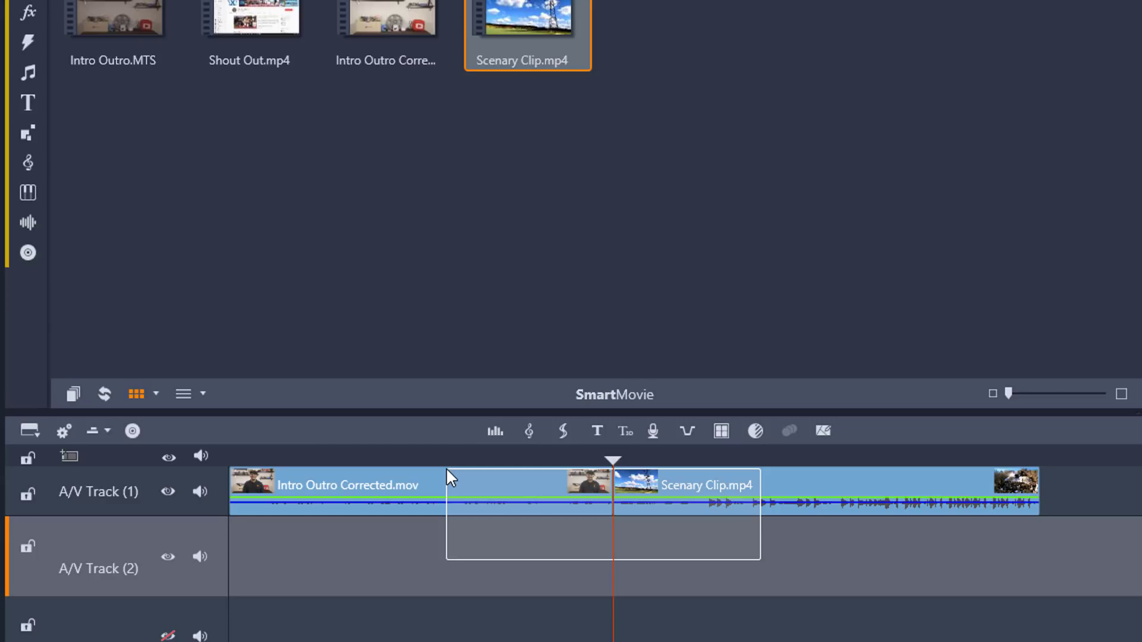
{"action": "left_click_drag", "start_coordinate": [446, 467], "coordinate": [449, 469]}
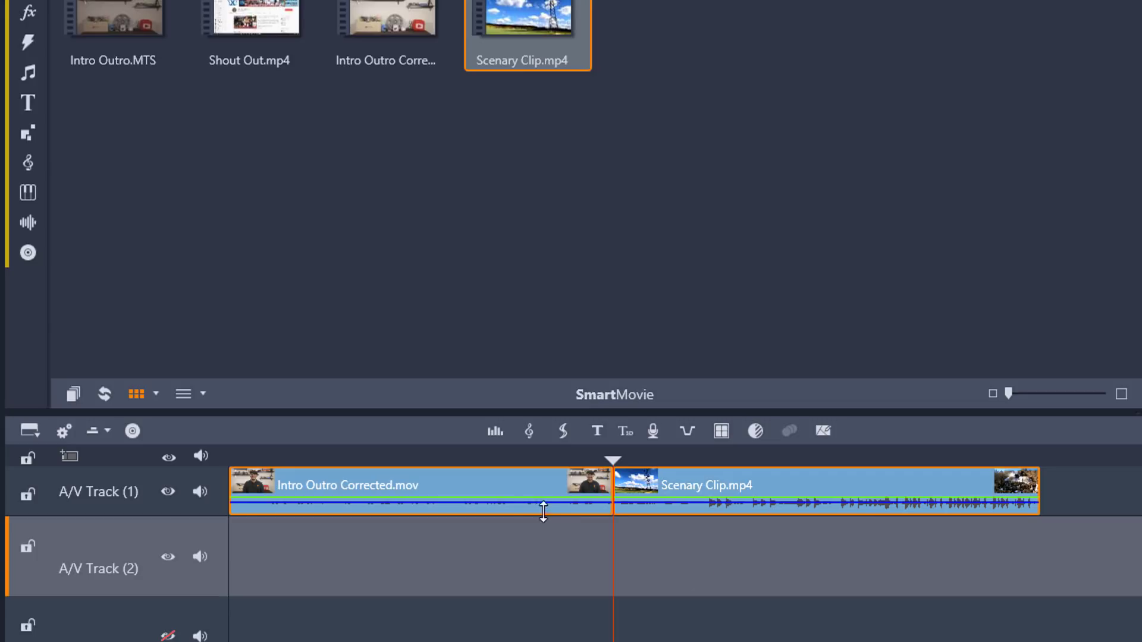
{"action": "right_click", "coordinate": [517, 485]}
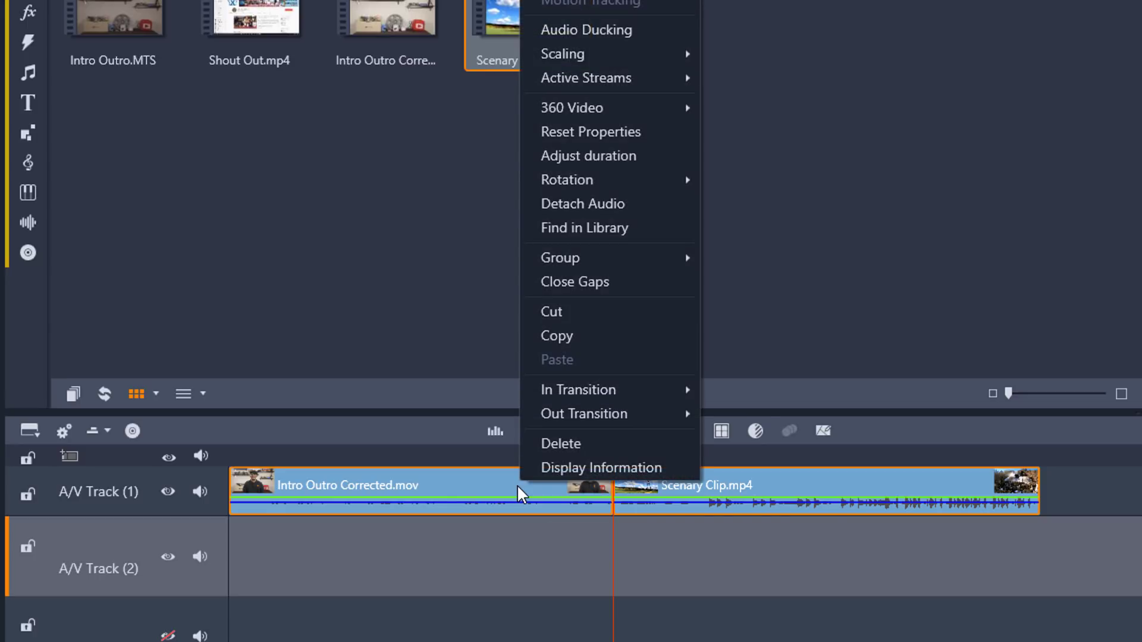
- Choose Detach Audio so both clips' audio sits on a separate track beneath the video
{"action": "left_click", "coordinate": [607, 204]}
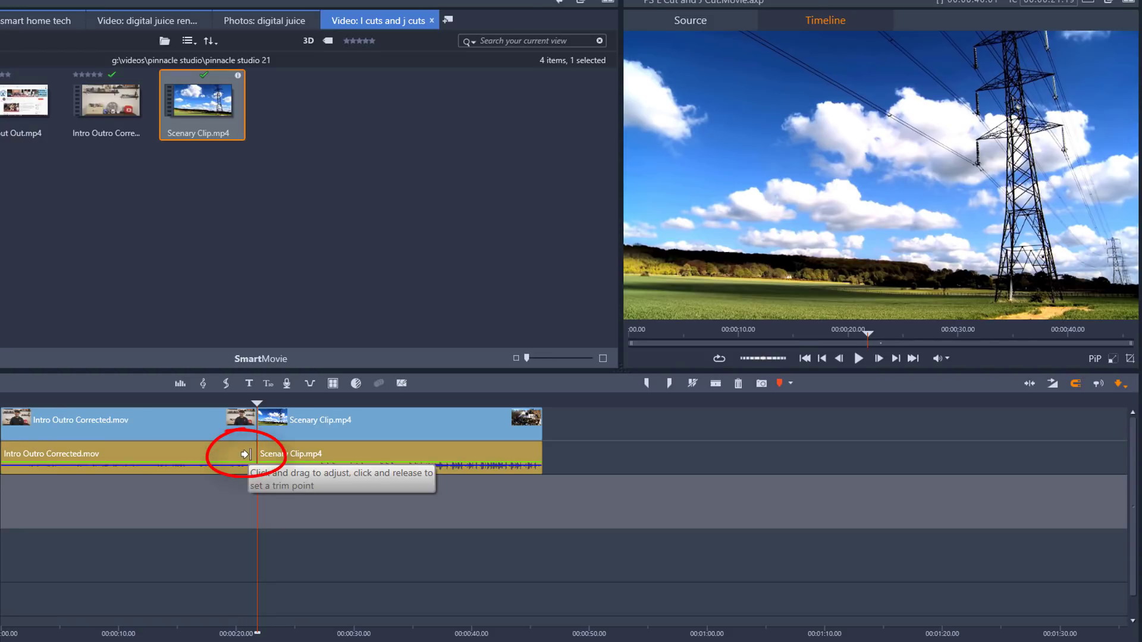
- In the Trim Editor, drag the audio cut between intro and scenery to -76 frames
{"action": "left_click", "coordinate": [244, 455]}
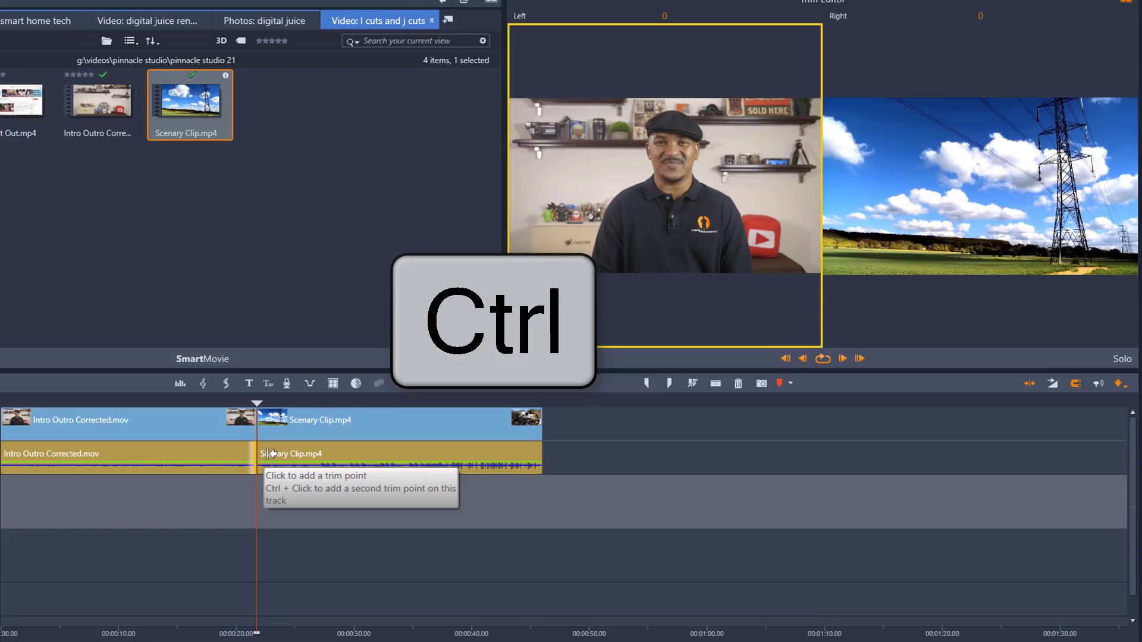
{"action": "left_click", "coordinate": [269, 453], "text": "ctrl"}
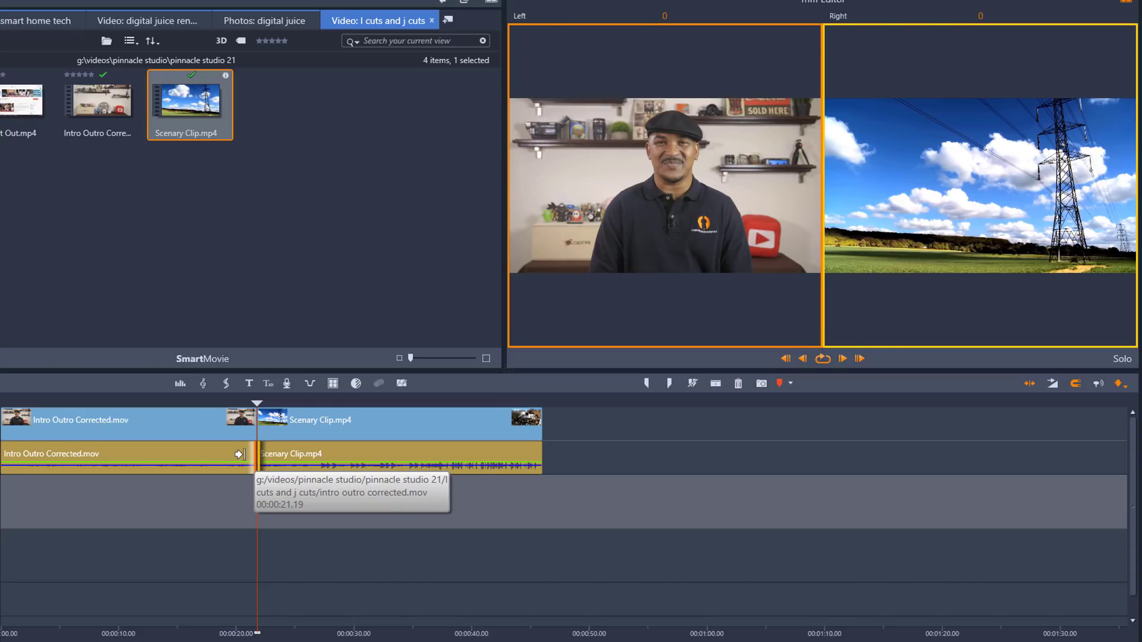
{"action": "left_click_drag", "start_coordinate": [238, 461], "coordinate": [207, 463]}
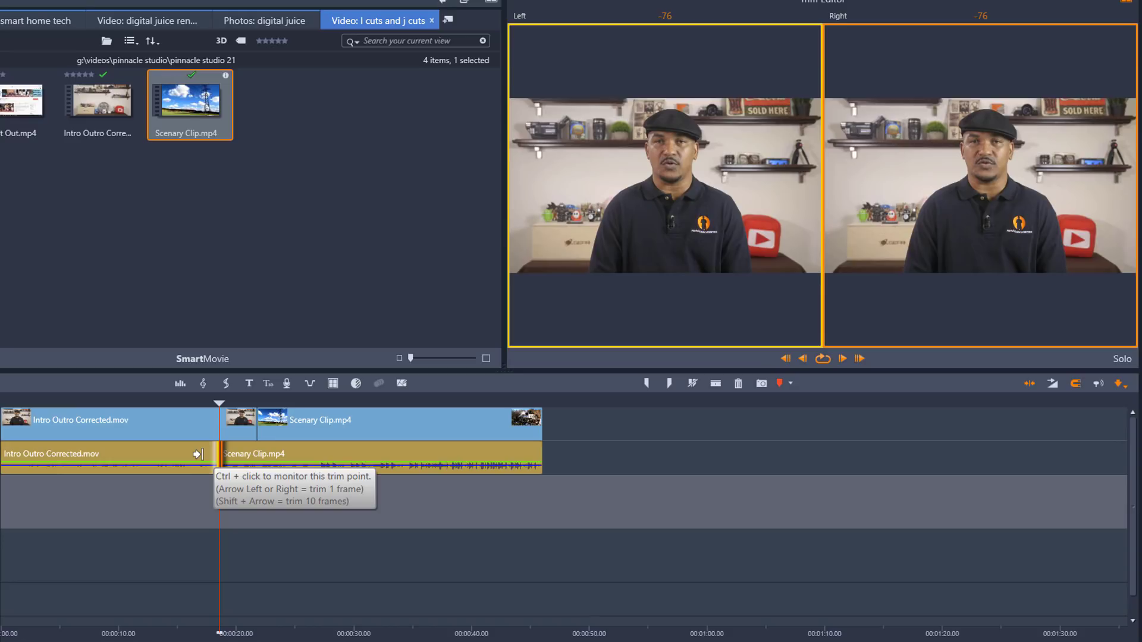
- Limit the trim to the scenery side and close the Trim Editor, keeping the J cut
{"action": "left_click", "coordinate": [235, 454]}
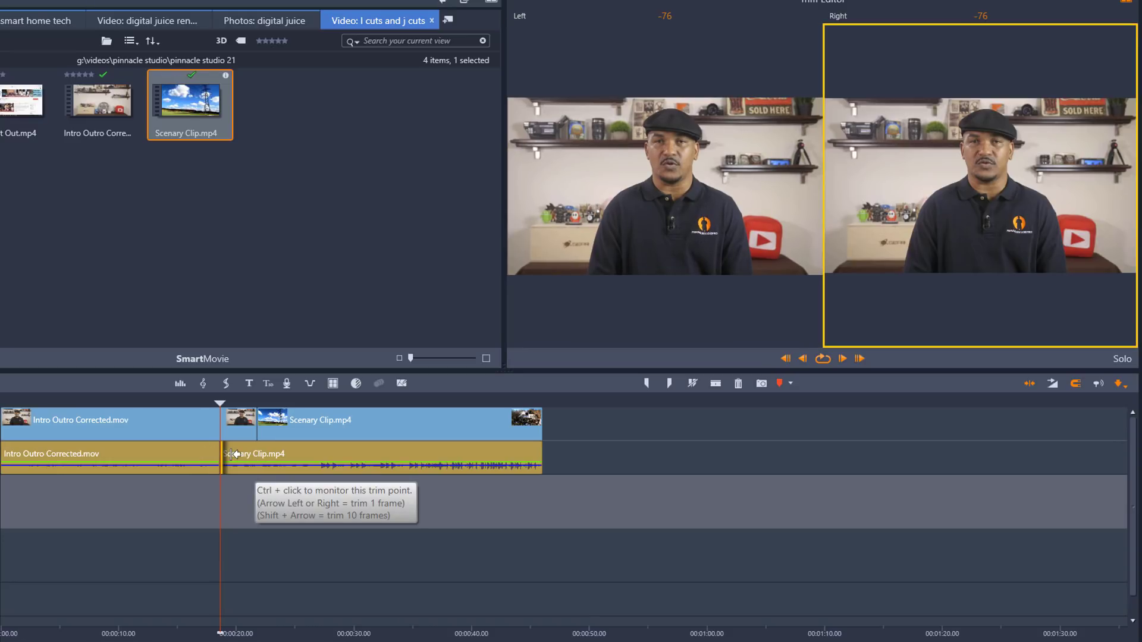
{"action": "left_click", "coordinate": [270, 521]}
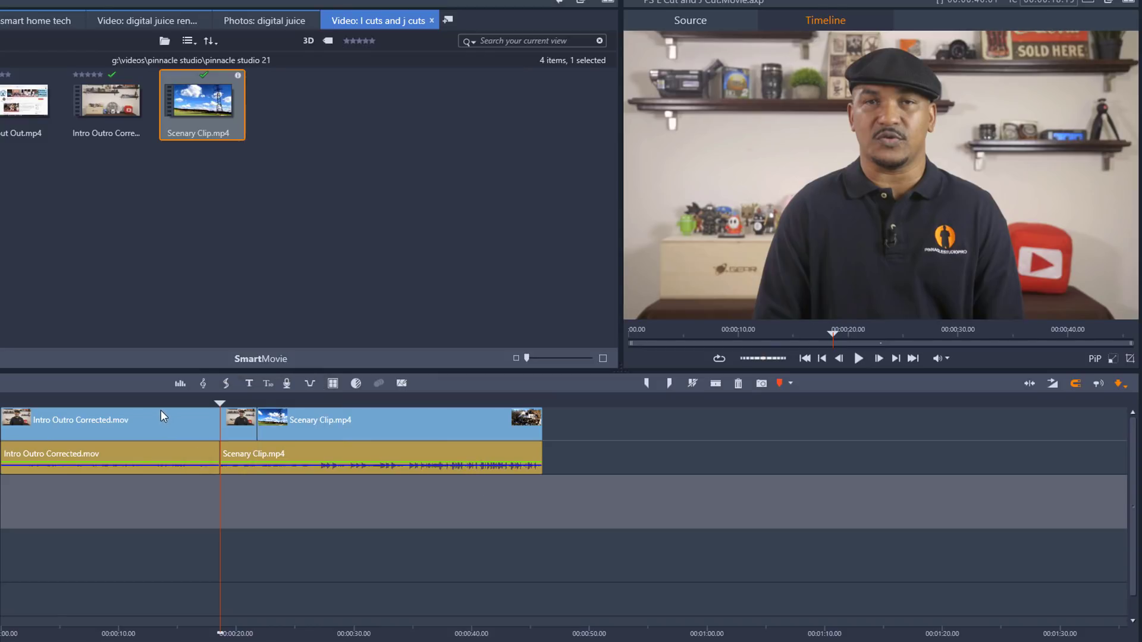
{"action": "left_click_drag", "start_coordinate": [160, 402], "coordinate": [184, 403]}
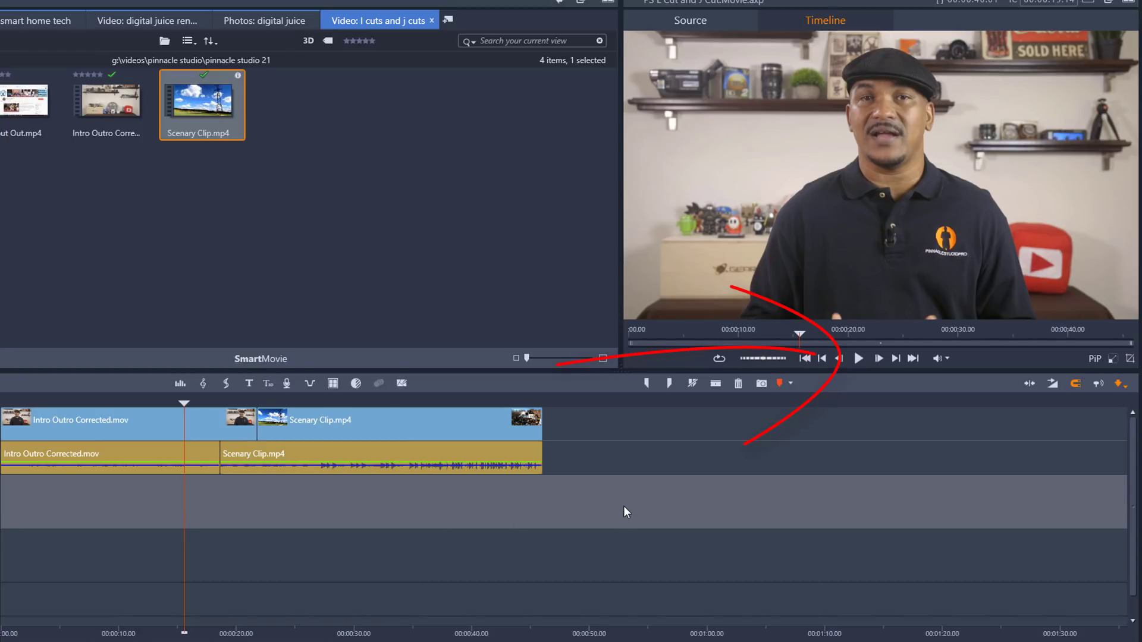
{"action": "key", "text": "space"}
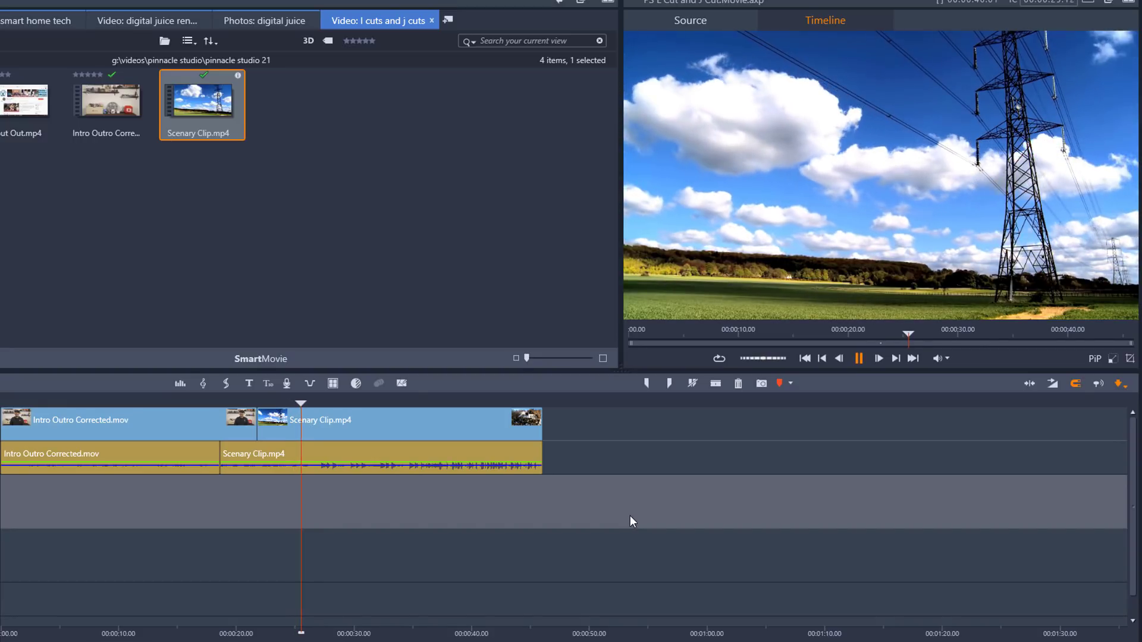
{"action": "key", "text": "space"}
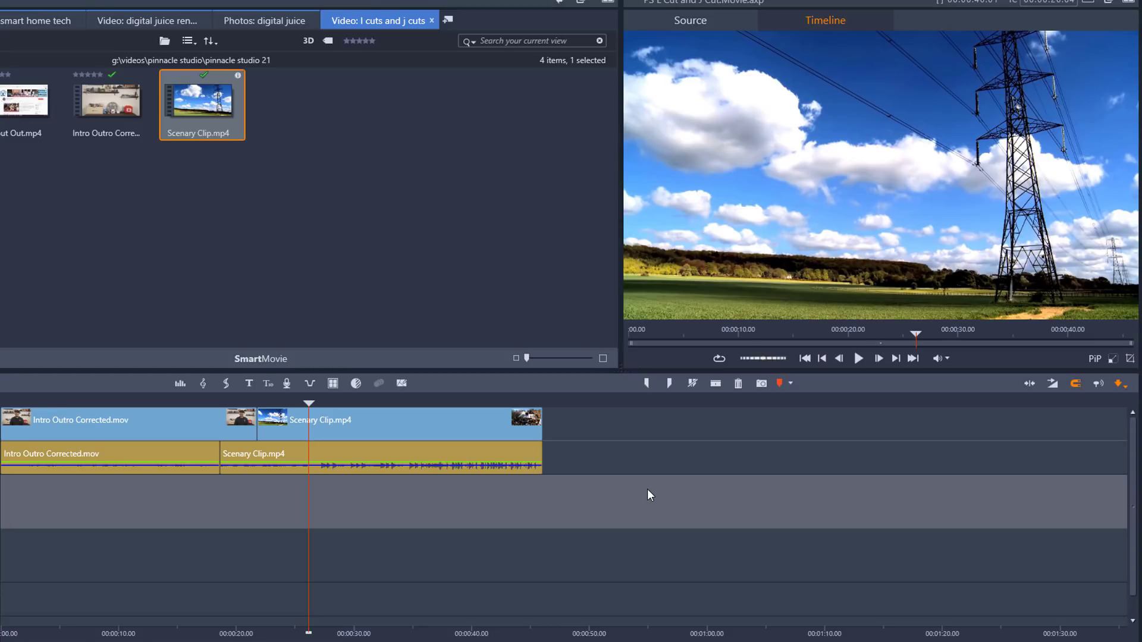
- Drag fade-in handles at the start of Scenary Clip.mp4's video and its detached audio
{"action": "left_click", "coordinate": [271, 420]}
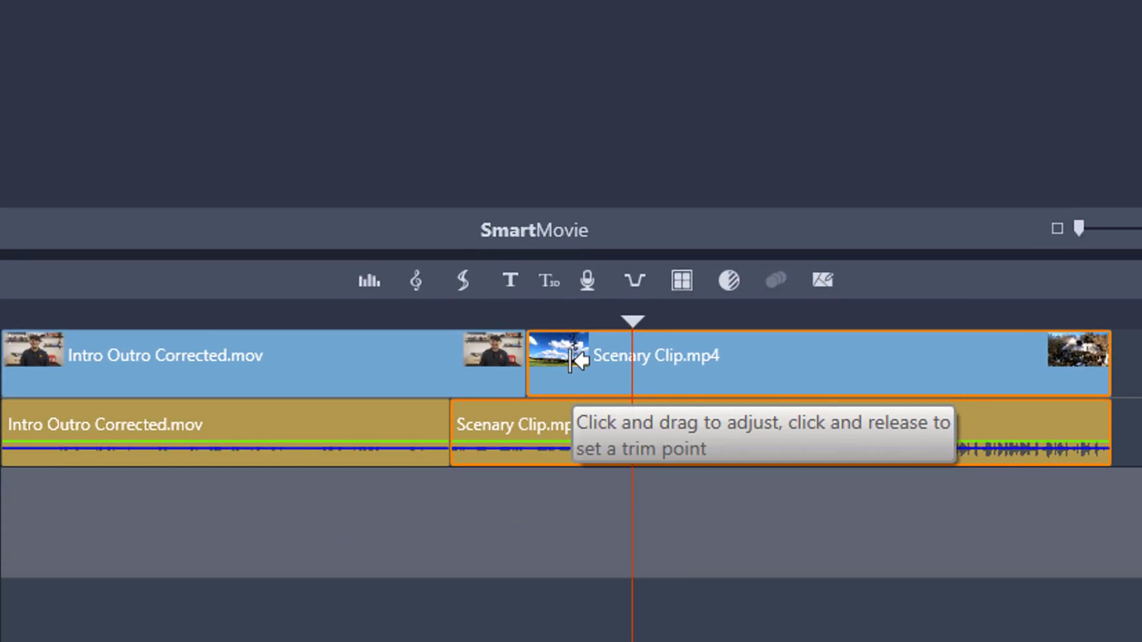
{"action": "left_click", "coordinate": [570, 361]}
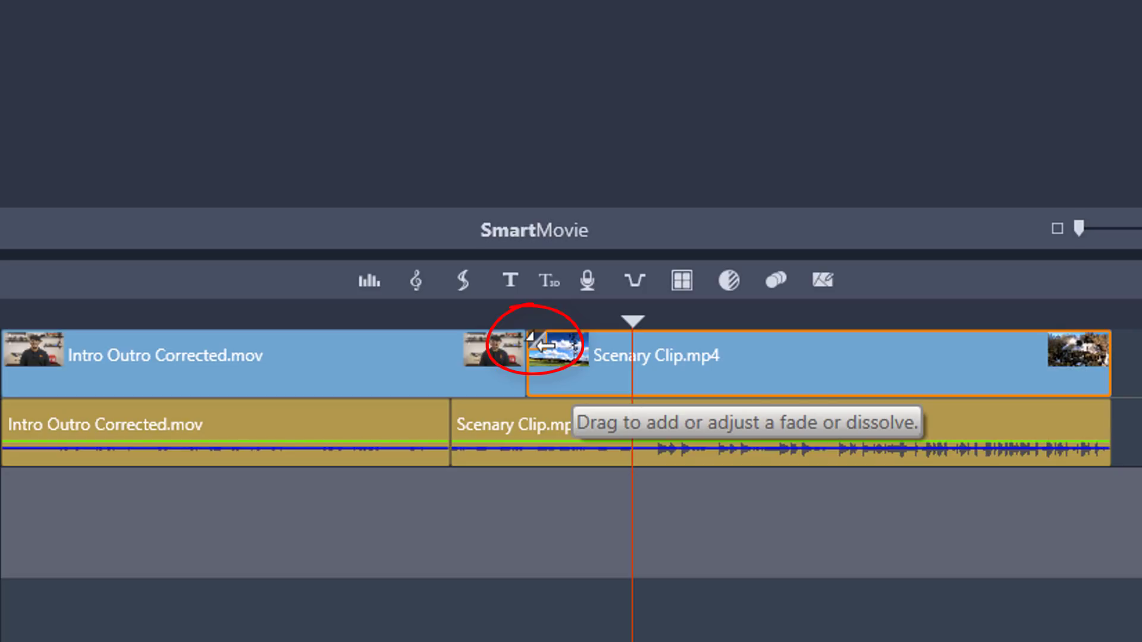
{"action": "mouse_move", "coordinate": [541, 345]}
{"action": "left_mouse_down"}
{"action": "mouse_move", "coordinate": [530, 351]}
{"action": "mouse_move", "coordinate": [557, 363]}
{"action": "left_mouse_up"}
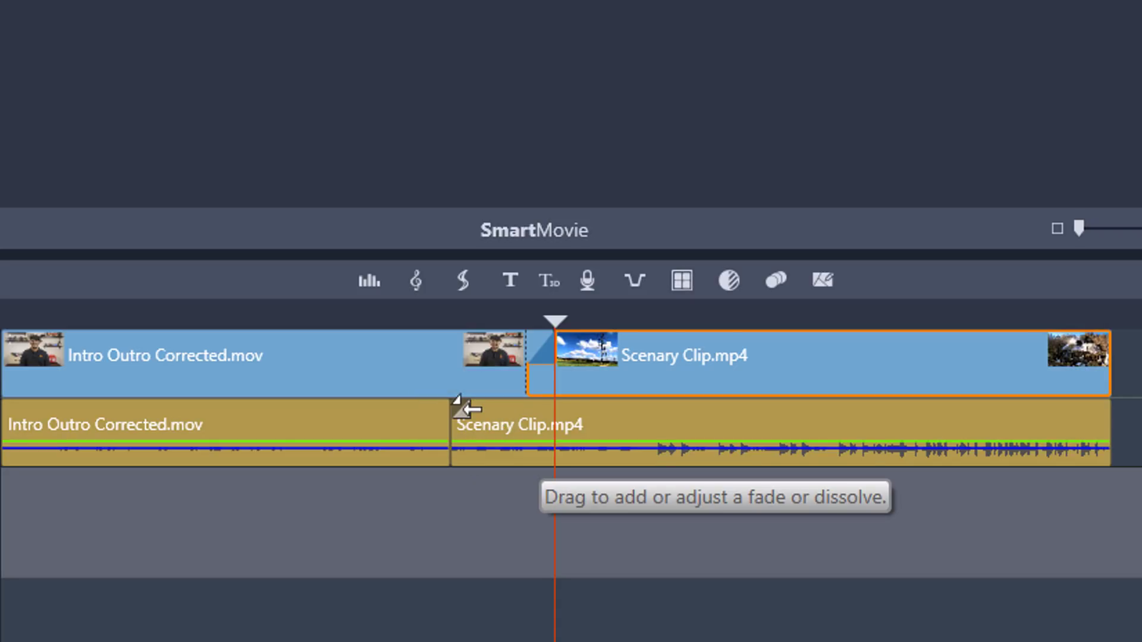
{"action": "left_click_drag", "start_coordinate": [465, 408], "coordinate": [492, 421]}
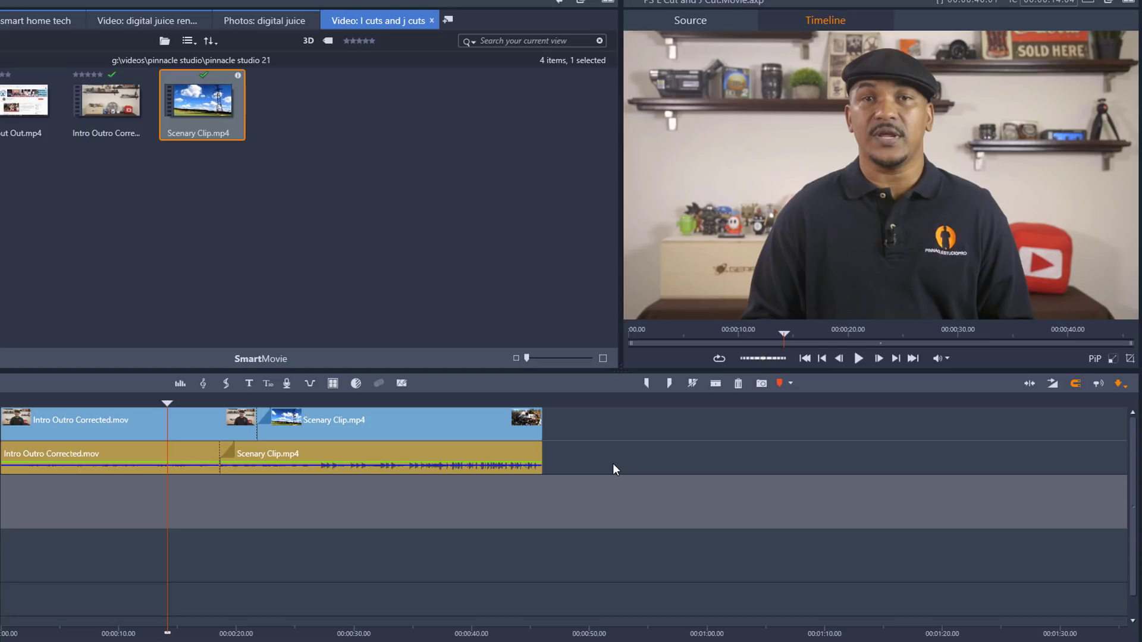
{"action": "key", "text": "space"}
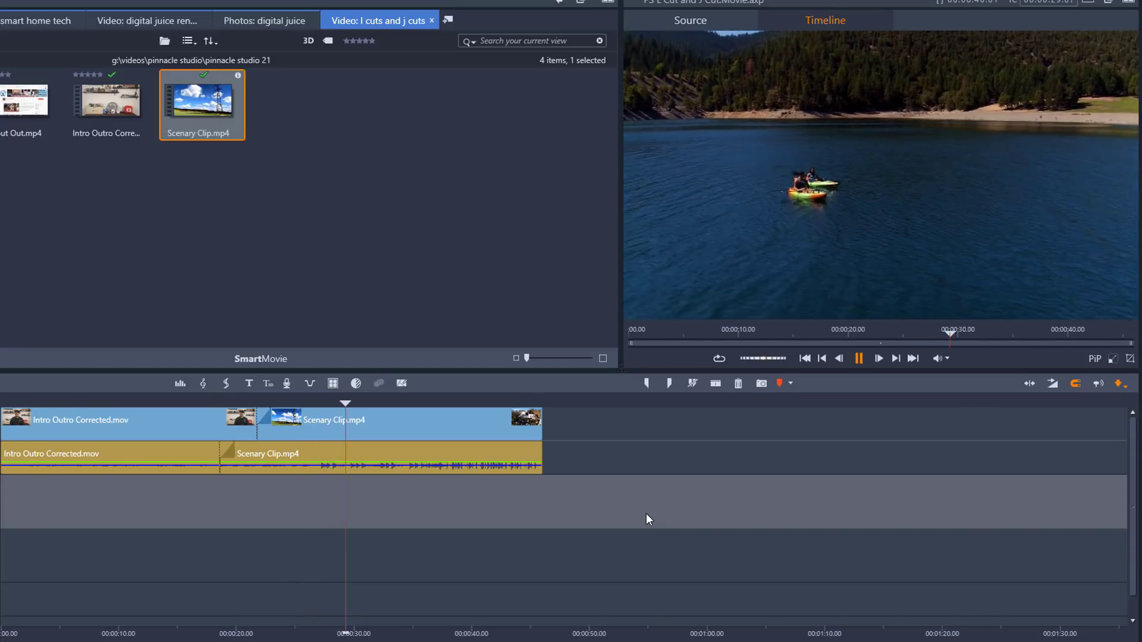
{"action": "key", "text": "space"}
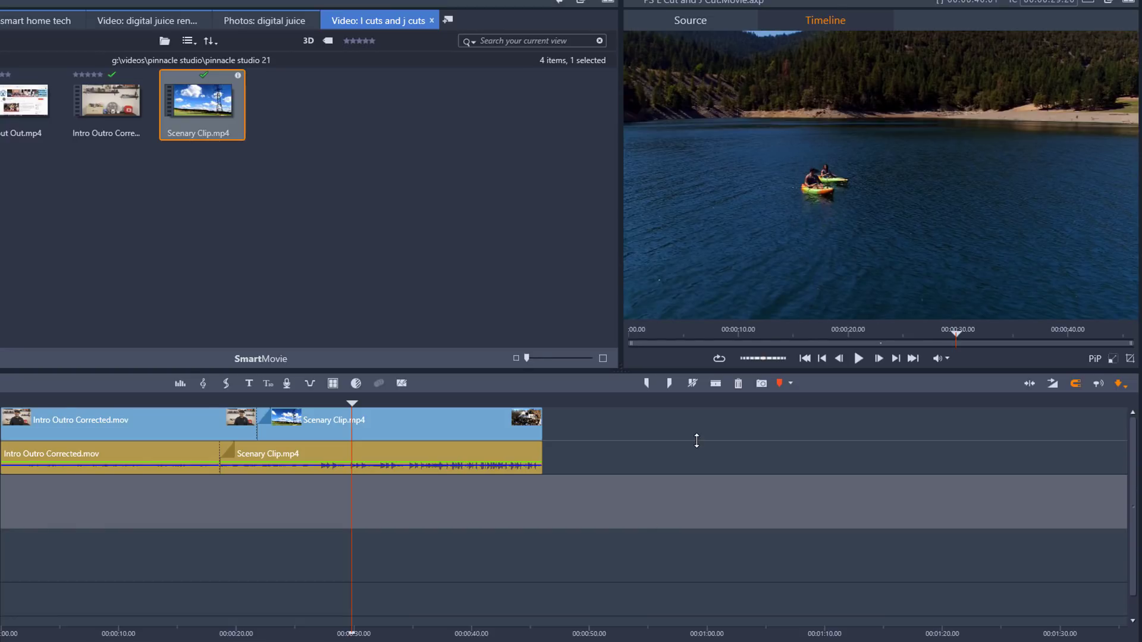
- Undo the last two edits with Ctrl+Z, removing the fades and J cut
{"action": "key", "text": "ctrl+z"}
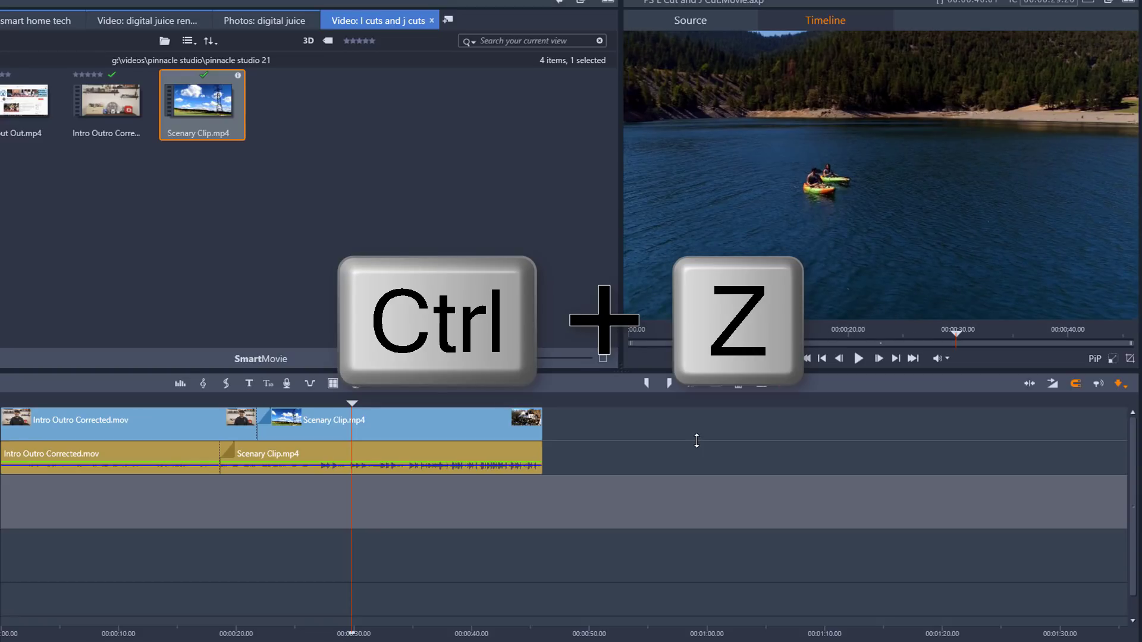
{"action": "key", "text": "ctrl+z"}
{"action": "key", "text": "ctrl+z"}
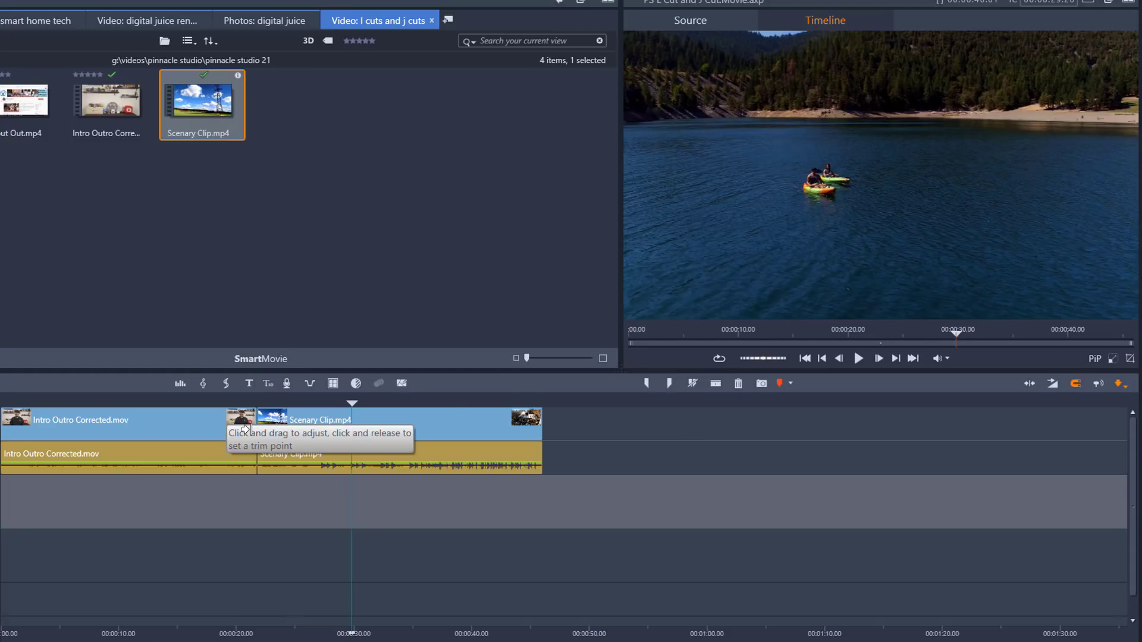
- Trim the video cut about 57 frames earlier into the intro, then close the Trim Editor
{"action": "left_click", "coordinate": [256, 428]}
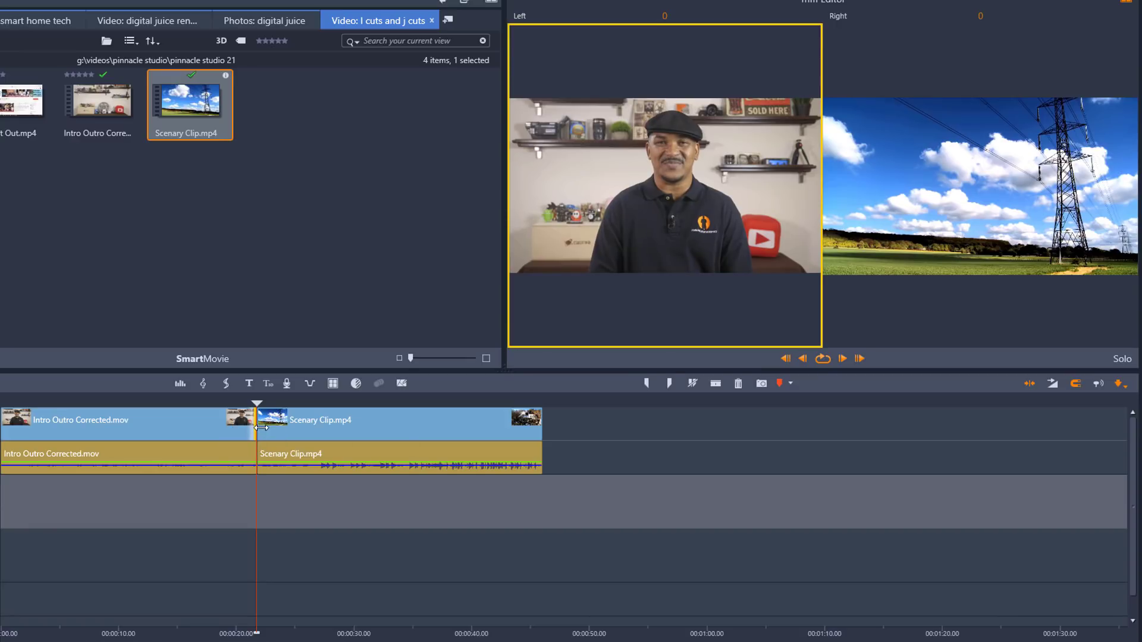
{"action": "left_click", "coordinate": [262, 428]}
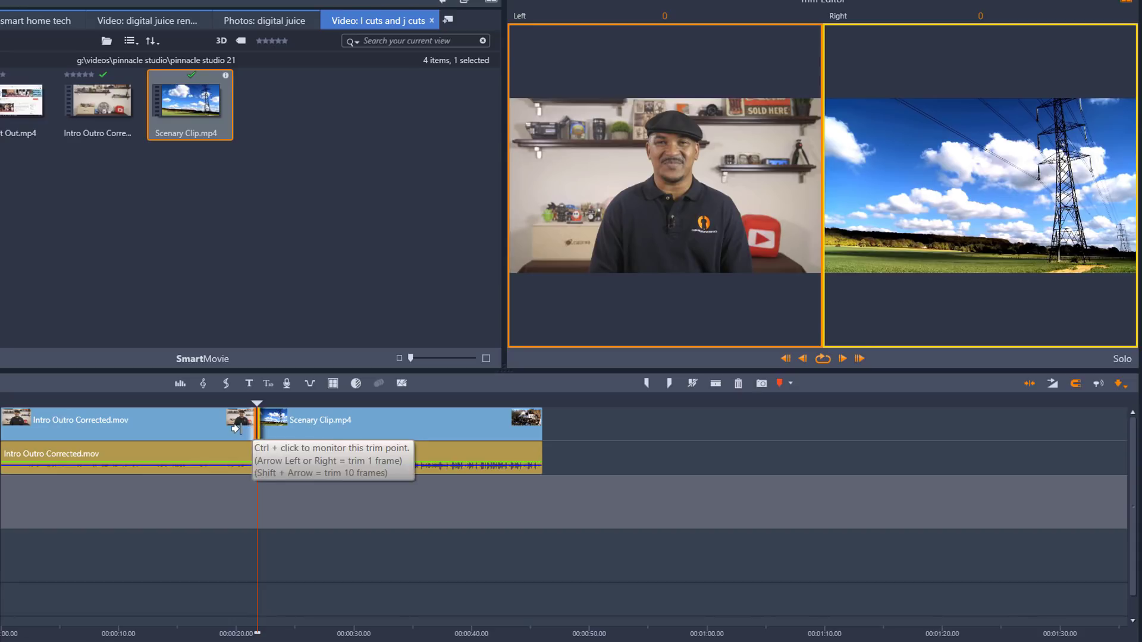
{"action": "left_click_drag", "start_coordinate": [239, 433], "coordinate": [214, 437]}
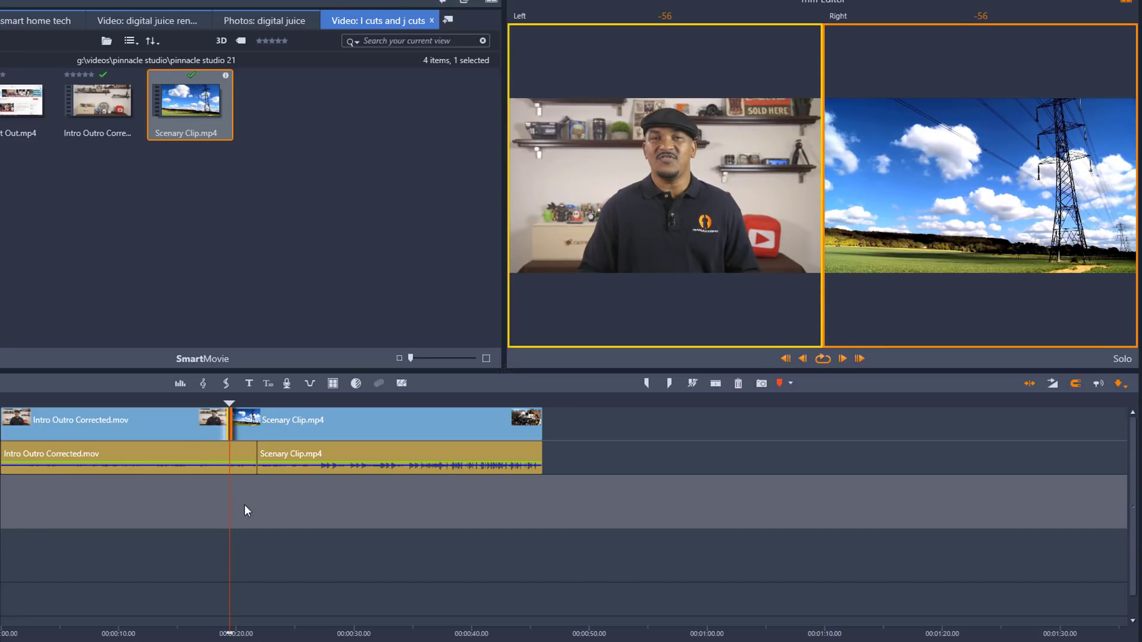
{"action": "left_click", "coordinate": [213, 427]}
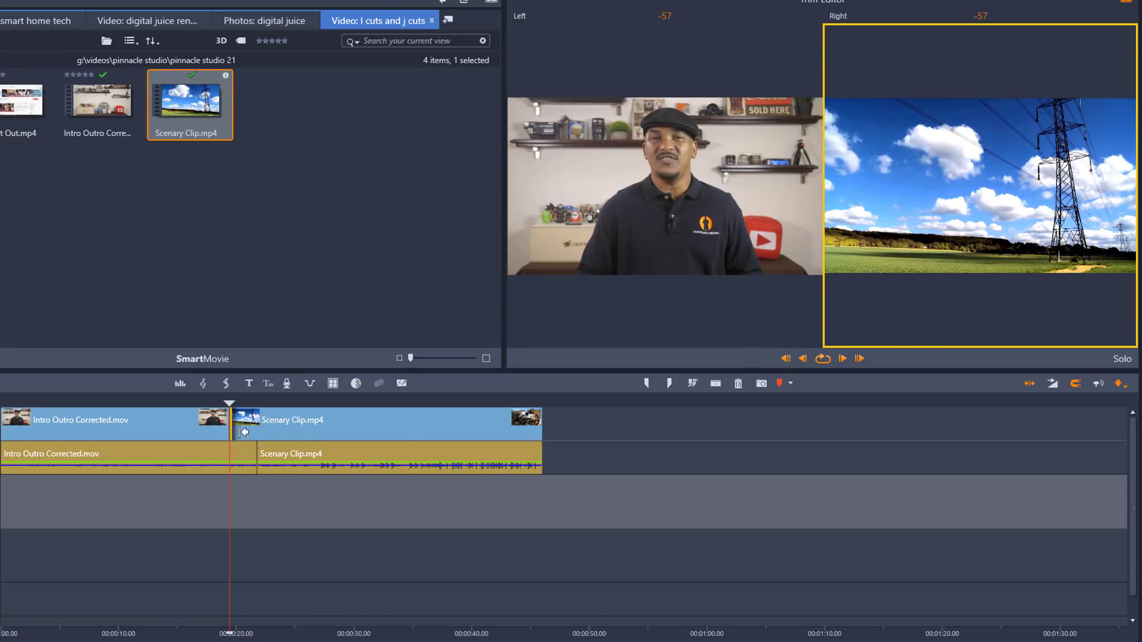
{"action": "left_click", "coordinate": [246, 515]}
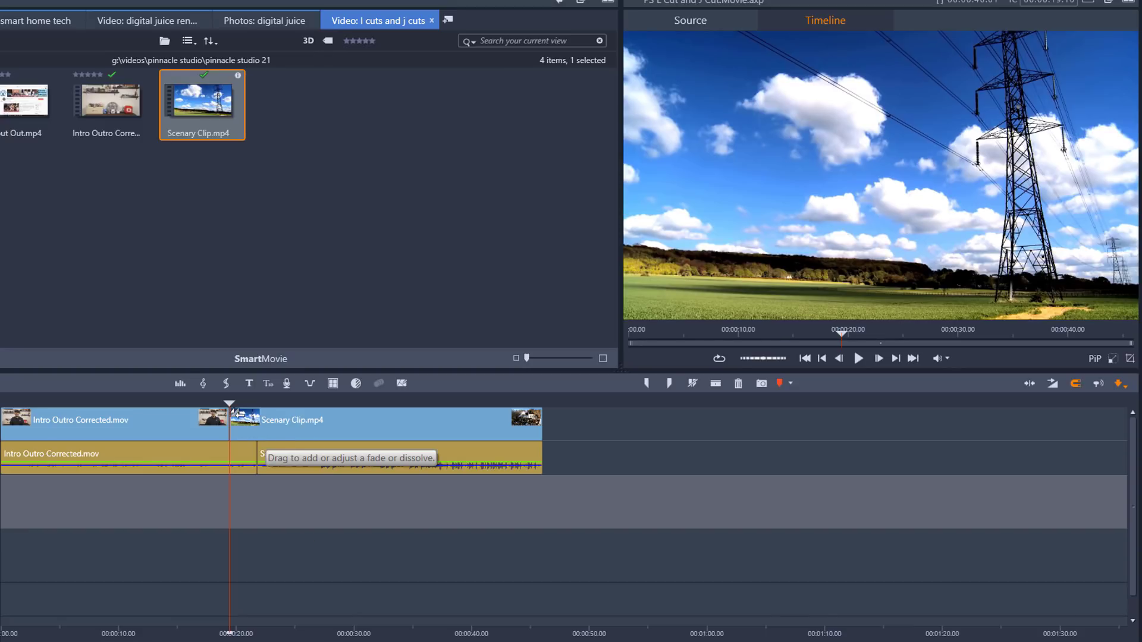
- Add a dissolve at the scenery video's start and an audio fade at the edit point
{"action": "mouse_move", "coordinate": [234, 412]}
{"action": "left_mouse_down"}
{"action": "mouse_move", "coordinate": [262, 419]}
{"action": "mouse_move", "coordinate": [247, 417]}
{"action": "left_mouse_up"}
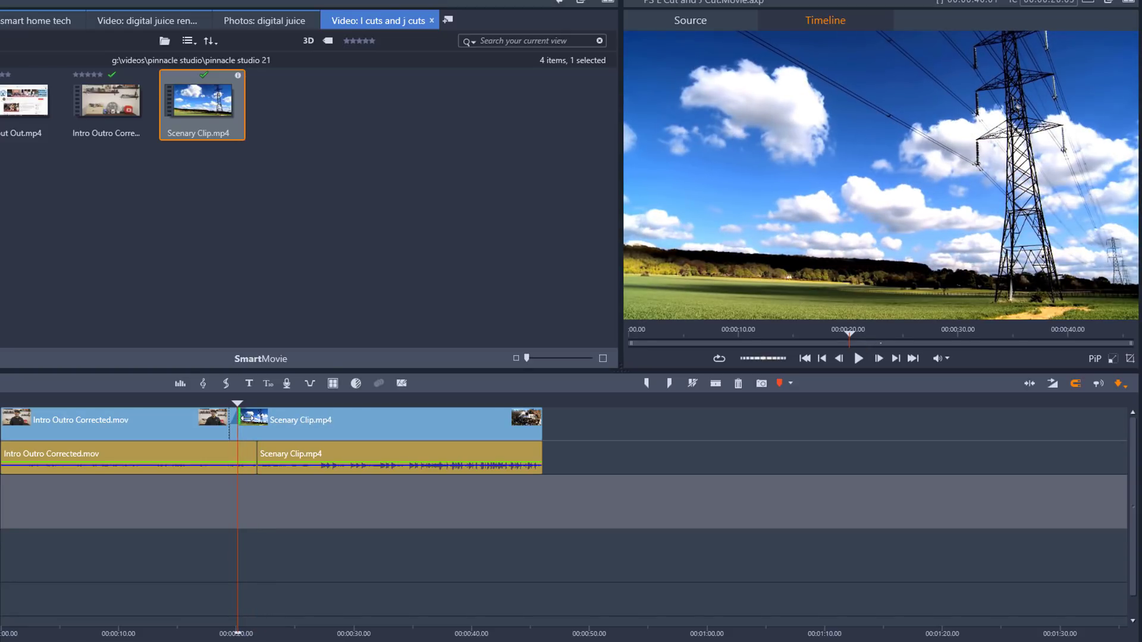
{"action": "left_click", "coordinate": [262, 455]}
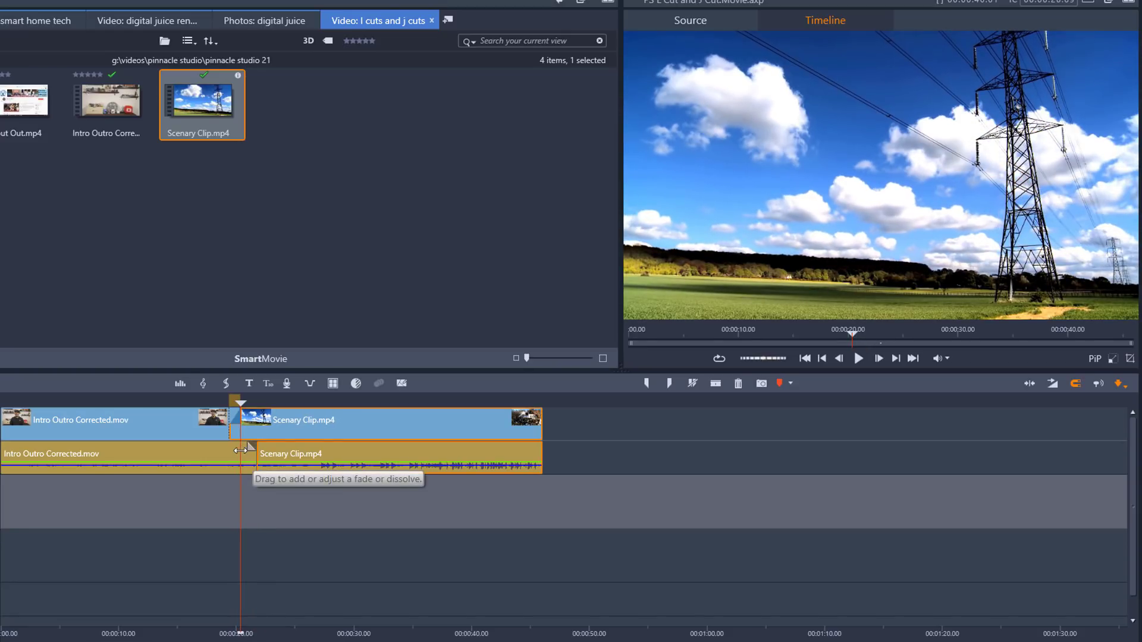
{"action": "left_click_drag", "start_coordinate": [248, 448], "coordinate": [244, 457]}
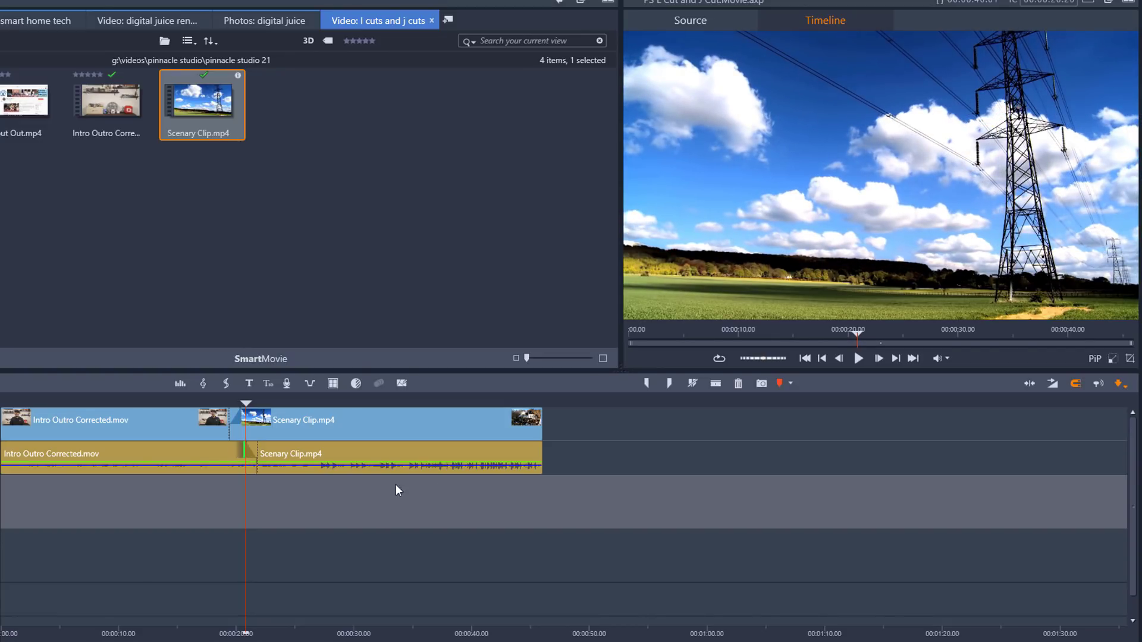
{"action": "left_click", "coordinate": [172, 402]}
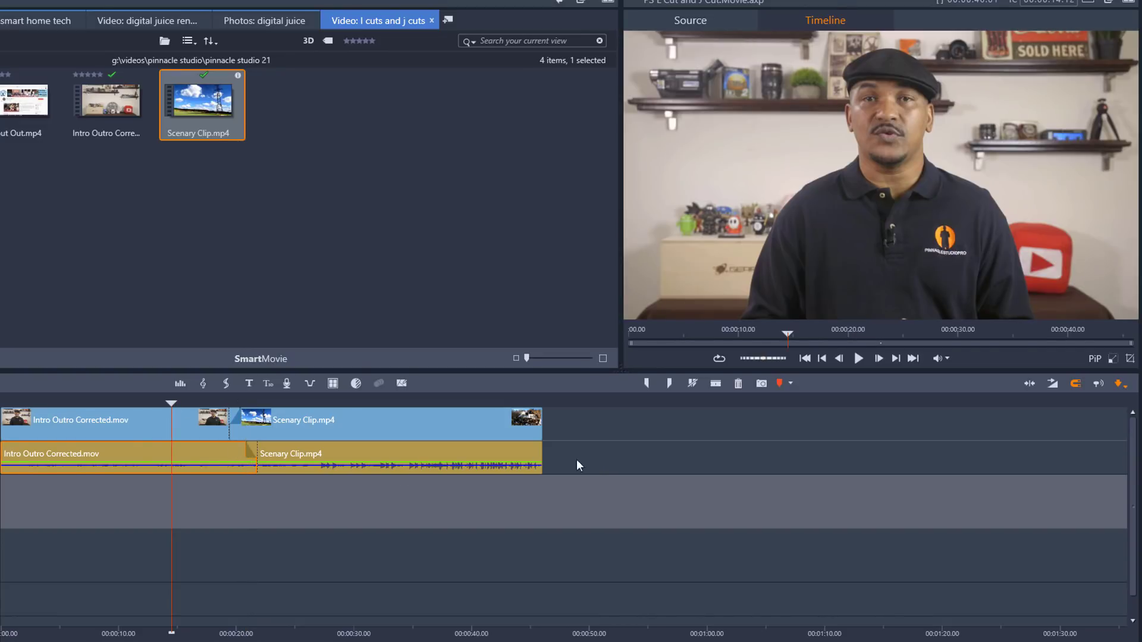
{"action": "key", "text": "space"}
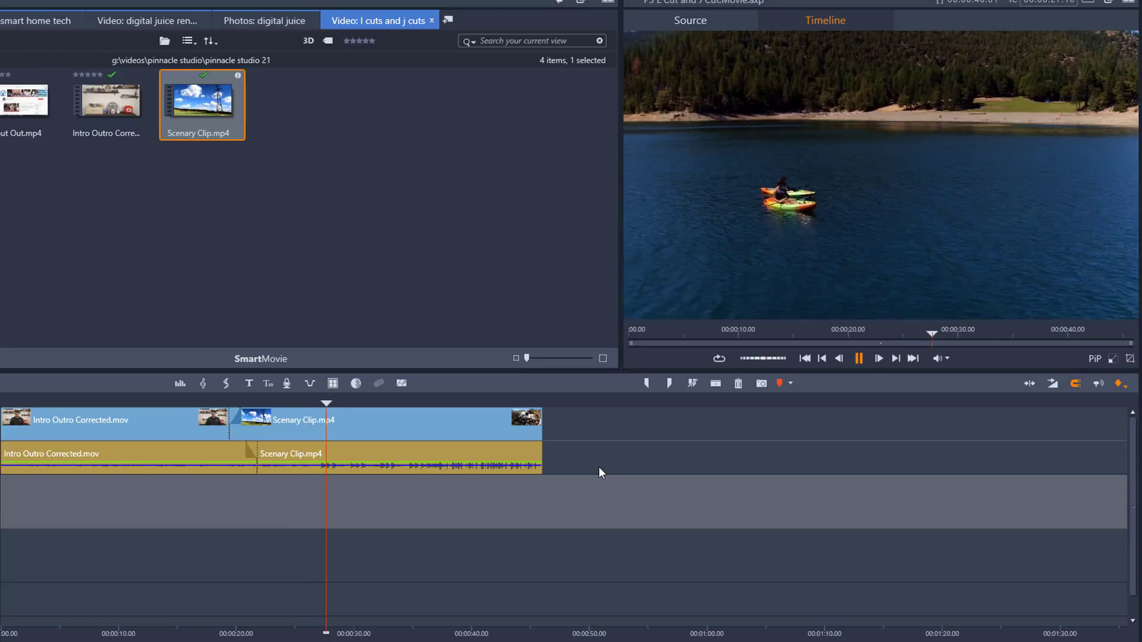
{"action": "key", "text": "space"}
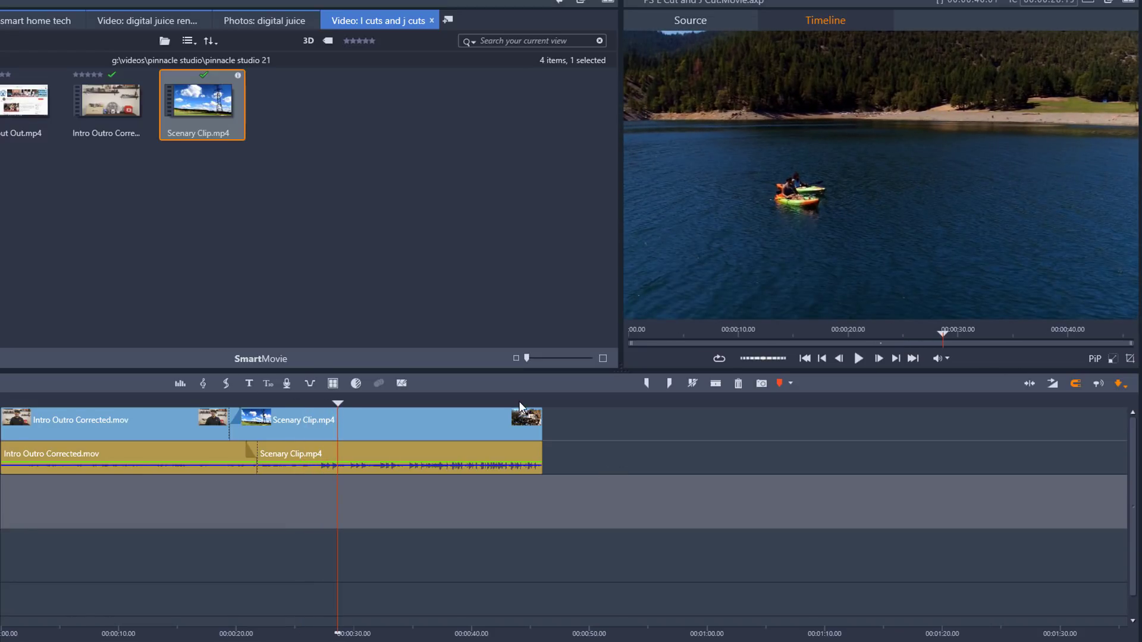